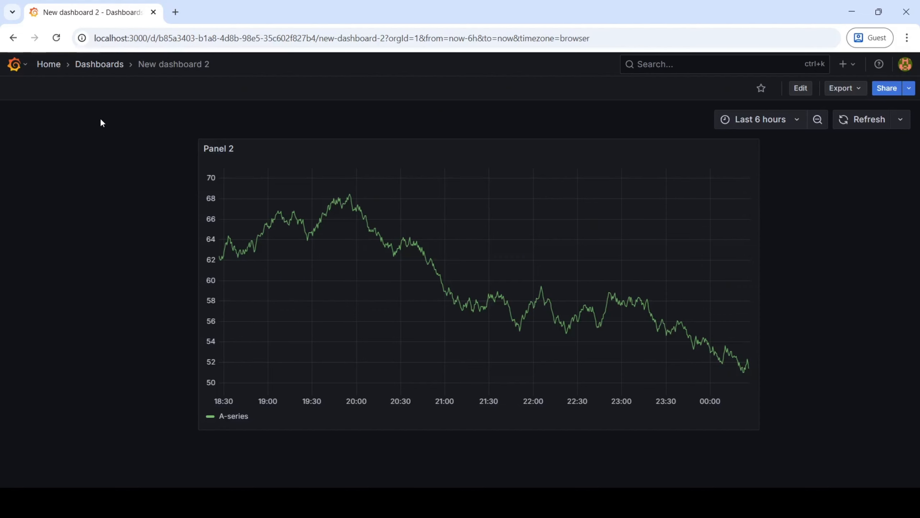
Add a new TestData data source with its default name, then save and test it
left_click(15, 66)
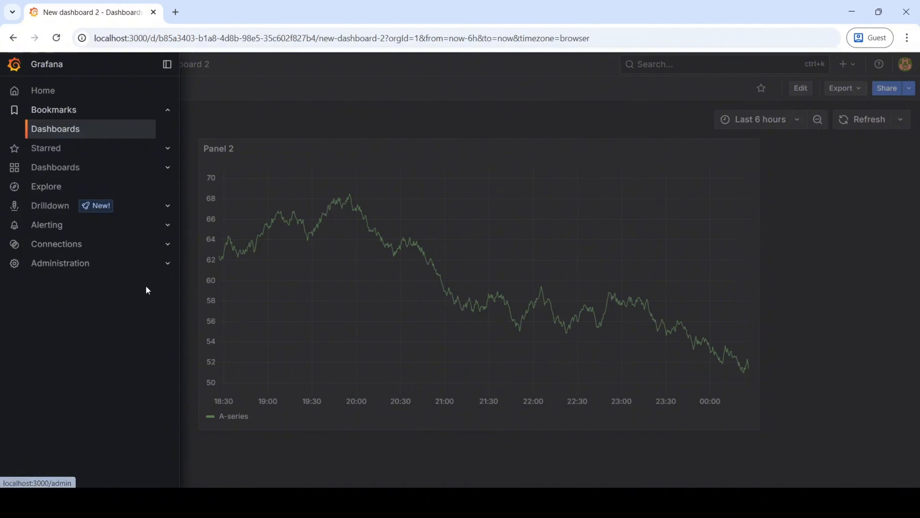
left_click(169, 244)
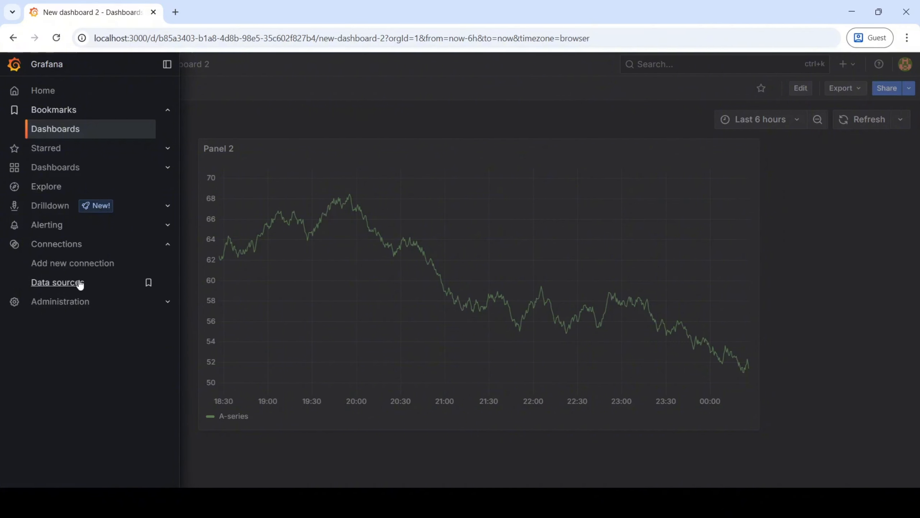
left_click(82, 266)
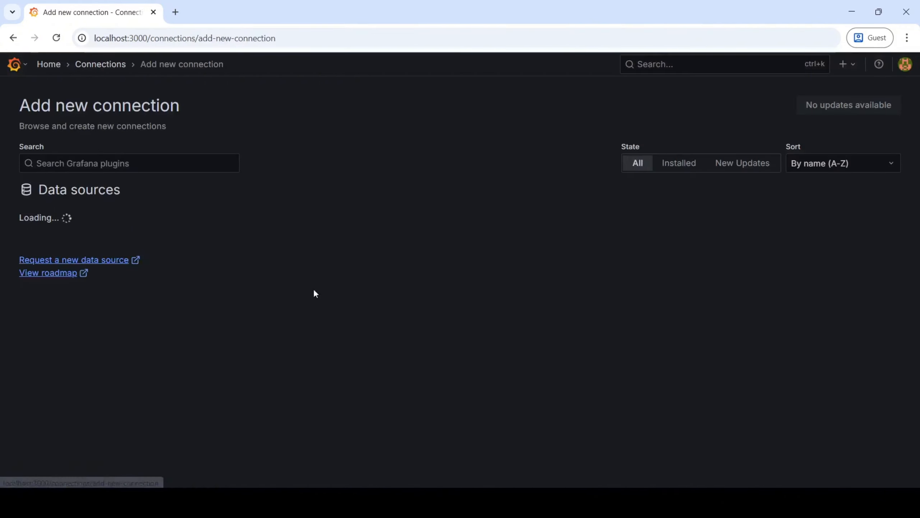
left_click(150, 167)
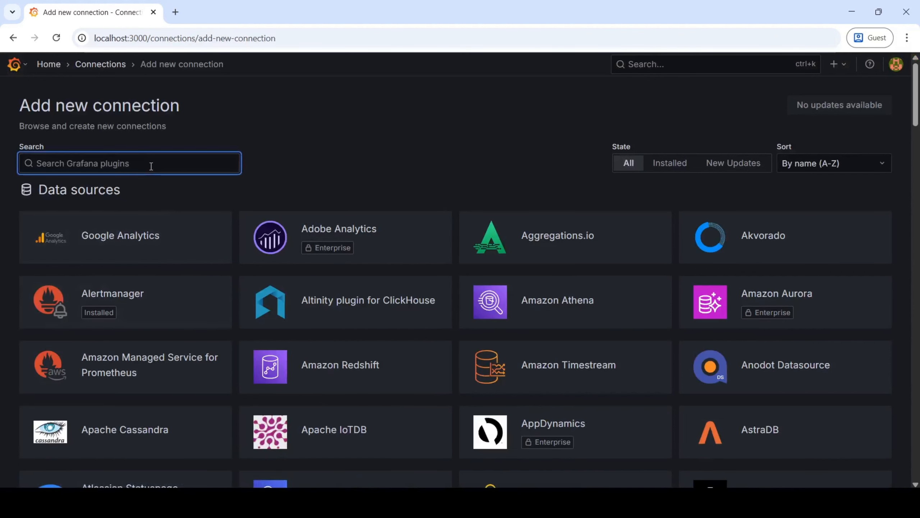
type("test")
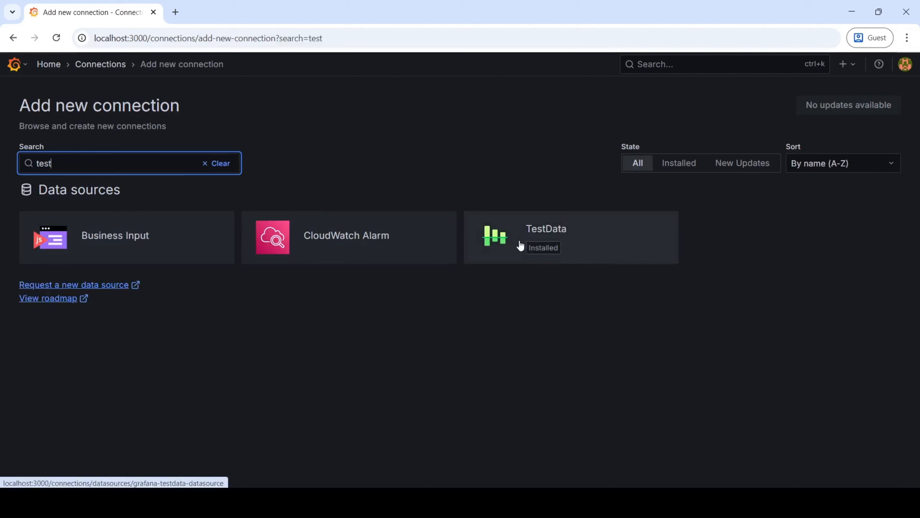
left_click(571, 239)
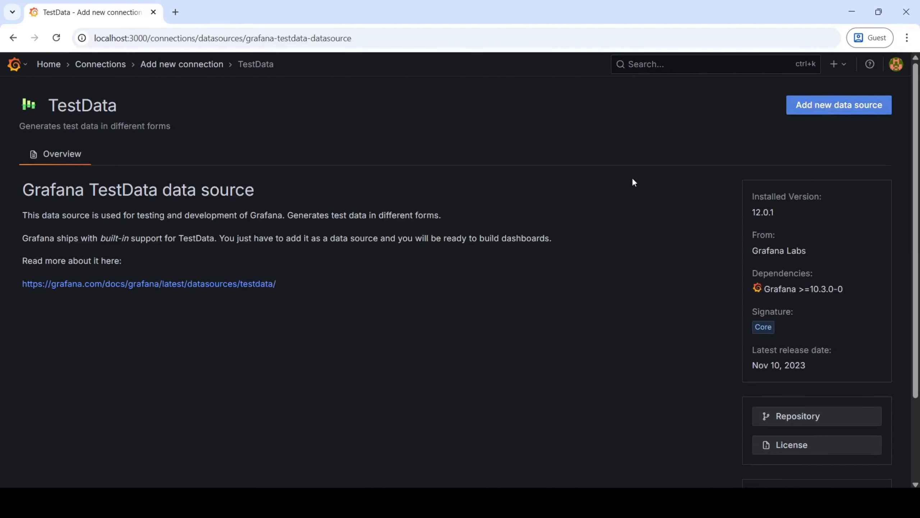
left_click(822, 107)
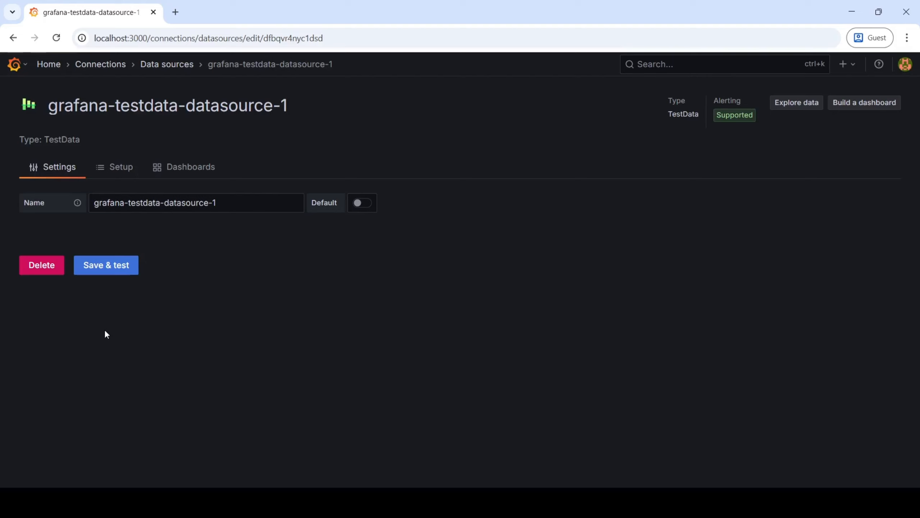
left_click(120, 267)
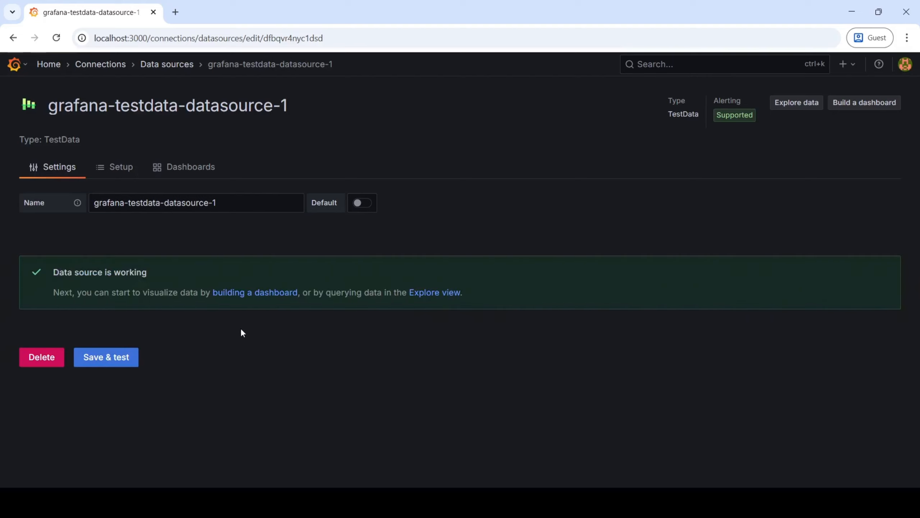
left_click(258, 293)
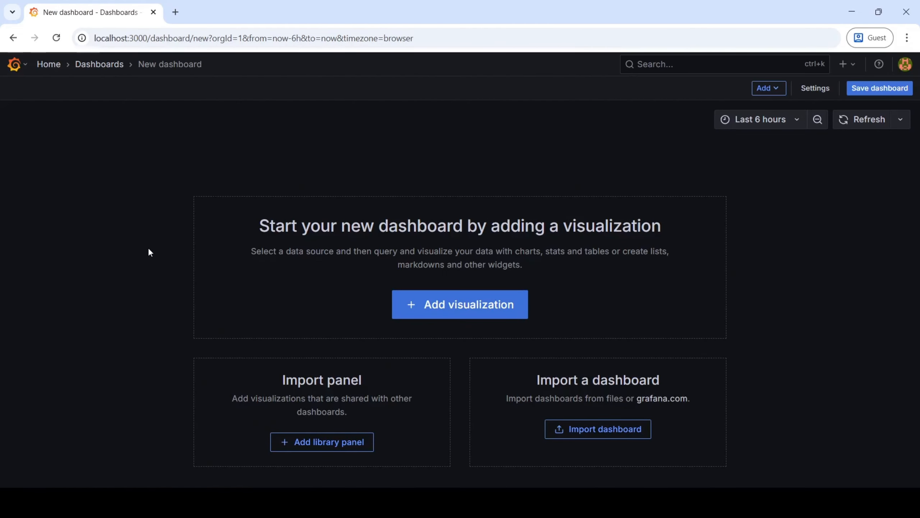
left_click(105, 67)
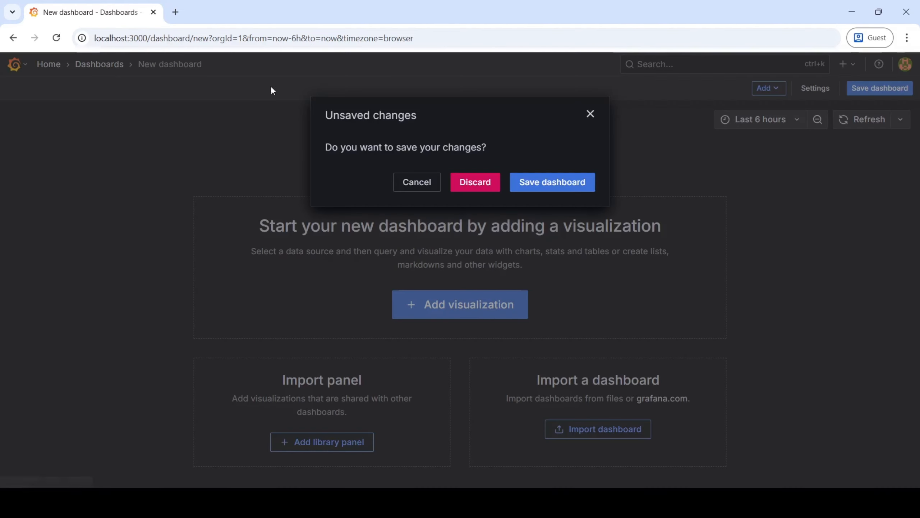
left_click(475, 182)
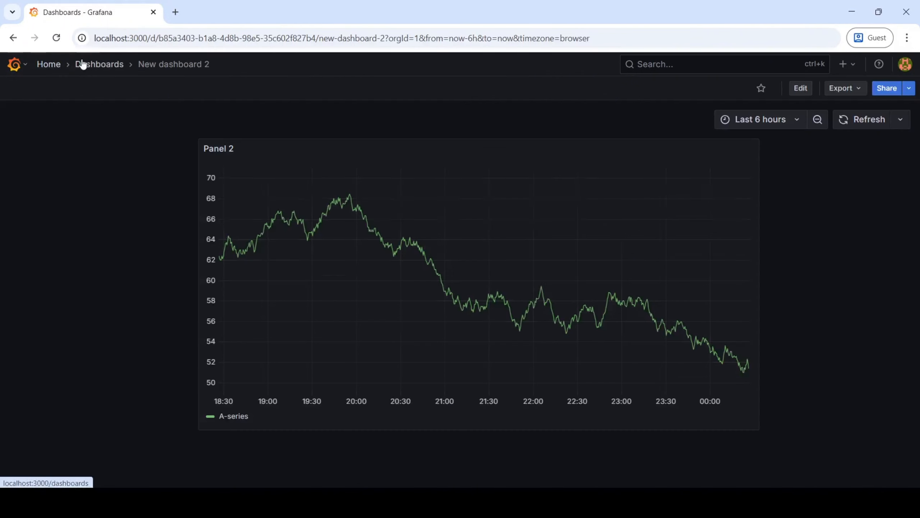
Look over the list of connected data sources, then leave it for the home page
left_click(14, 64)
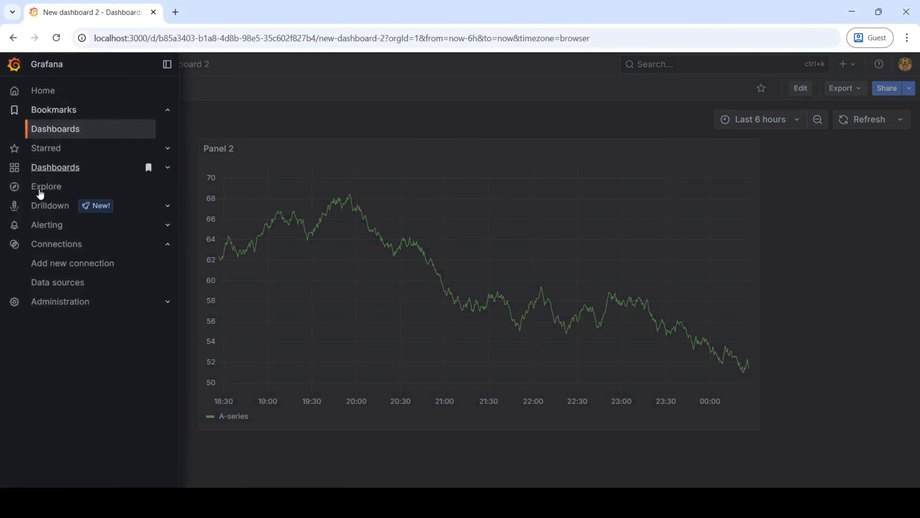
left_click(68, 282)
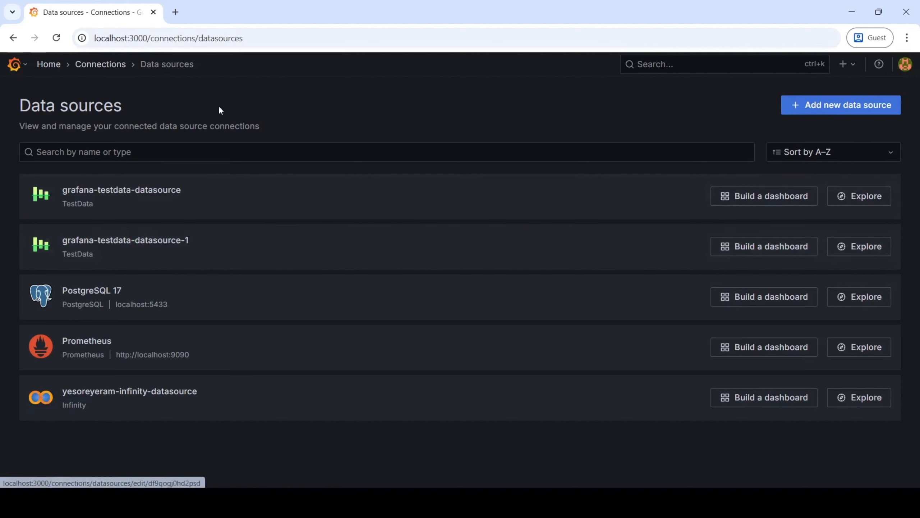
left_click(45, 67)
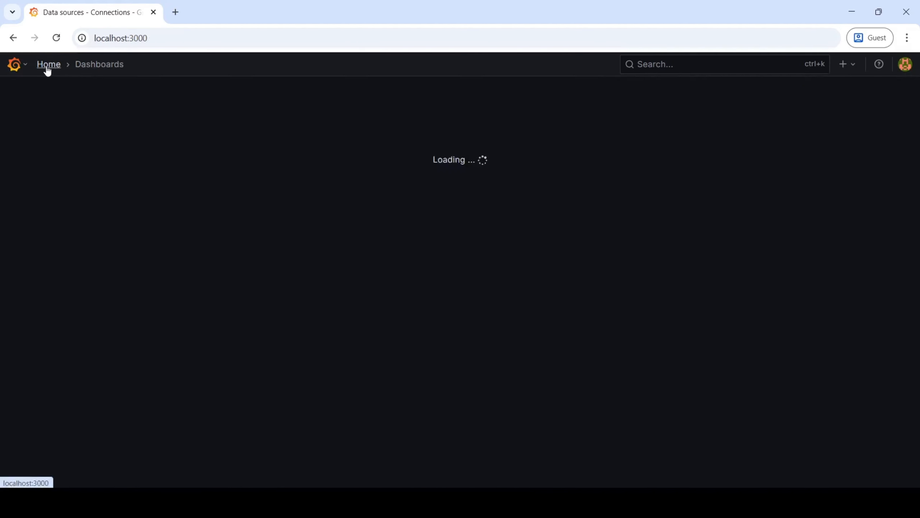
Create a new empty dashboard from the dashboards overview
left_click(104, 69)
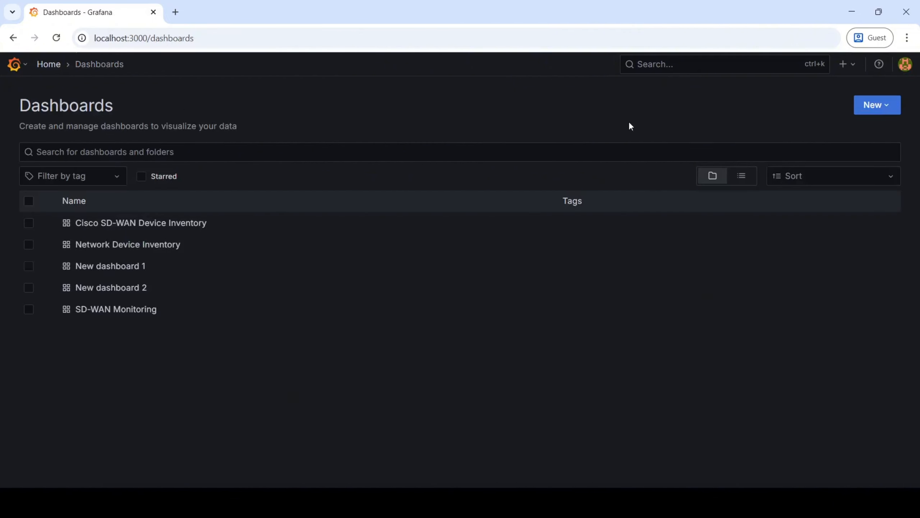
left_click(885, 111)
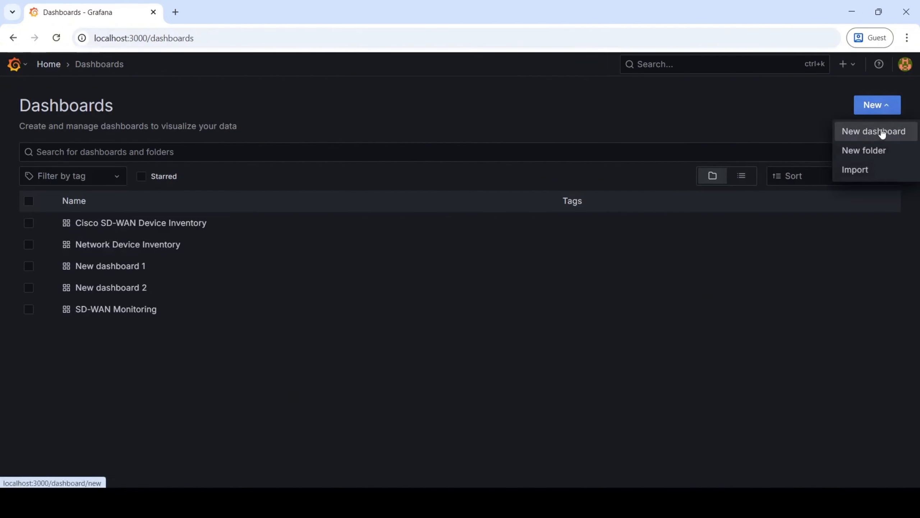
left_click(882, 132)
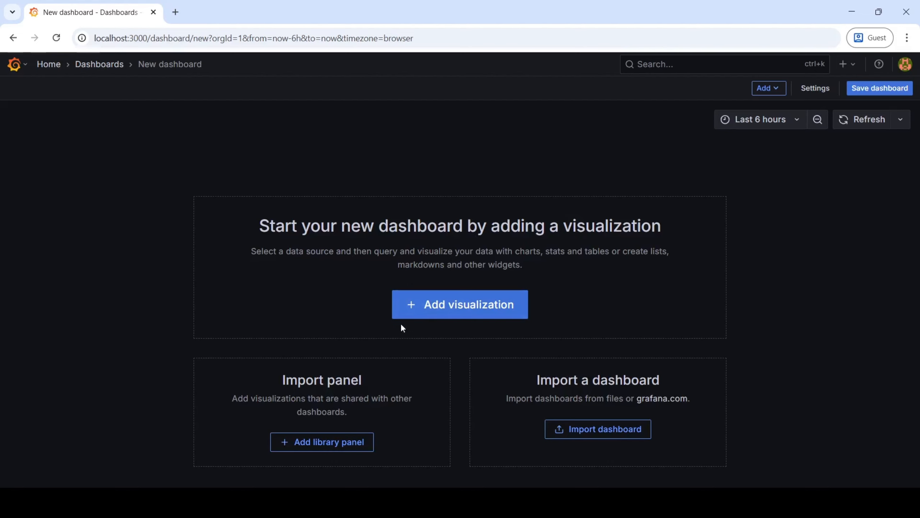
Add a visualization to the empty dashboard, using grafana-testdata-datasource-1 as its data source
left_click(469, 315)
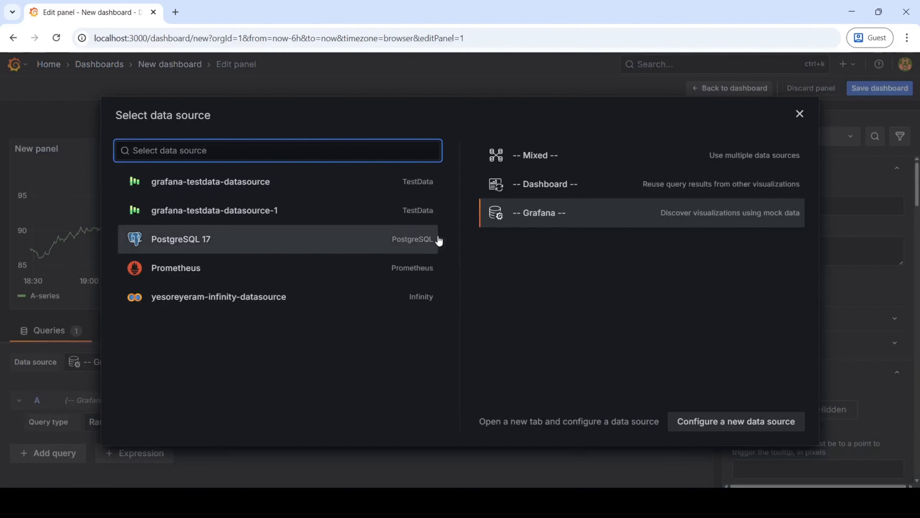
left_click(273, 217)
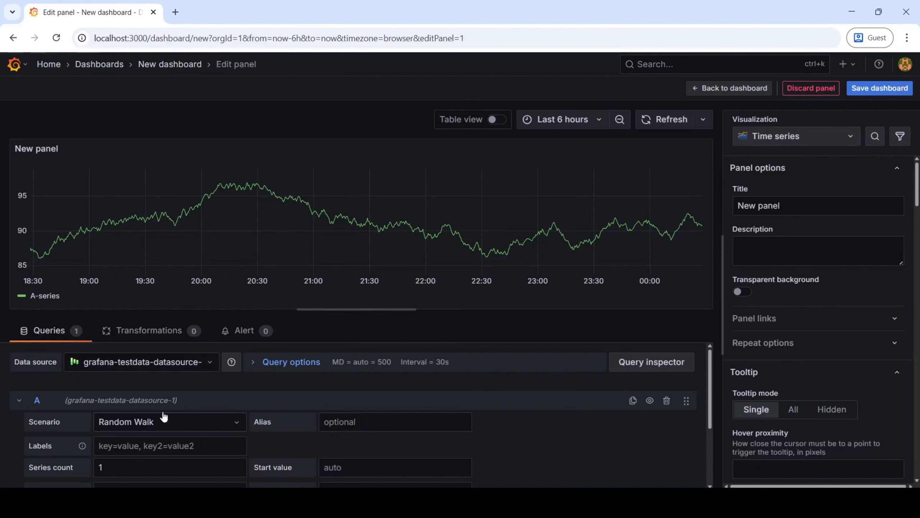
left_click(216, 367)
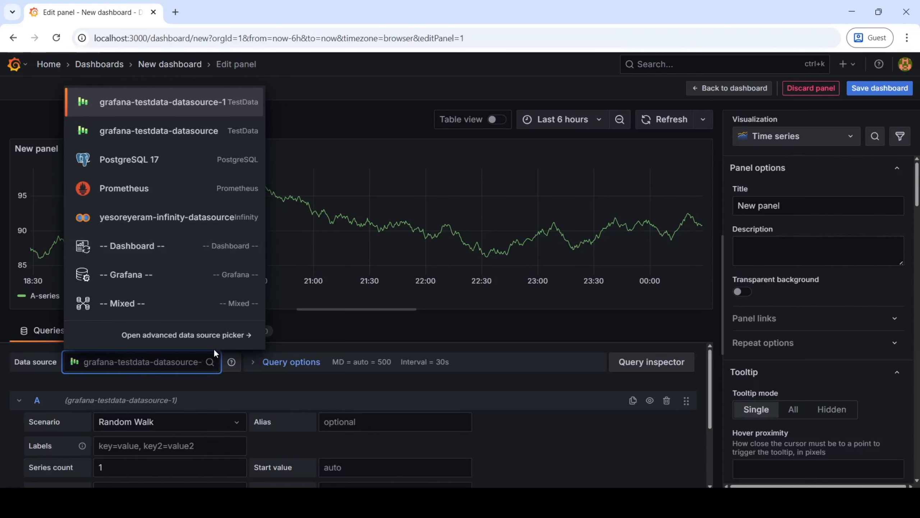
left_click(218, 113)
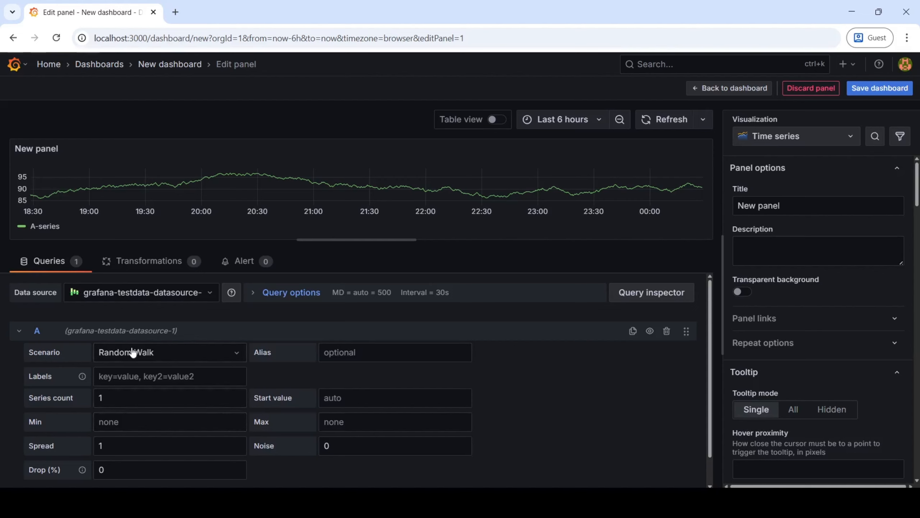
Keep the Random Walk scenario for query A and set its alias to "Alias Test"
left_click(198, 353)
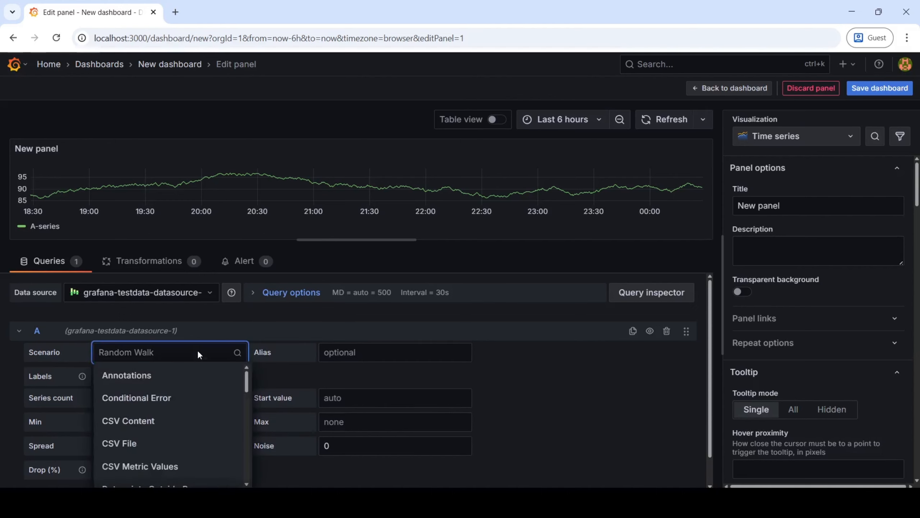
left_click(381, 353)
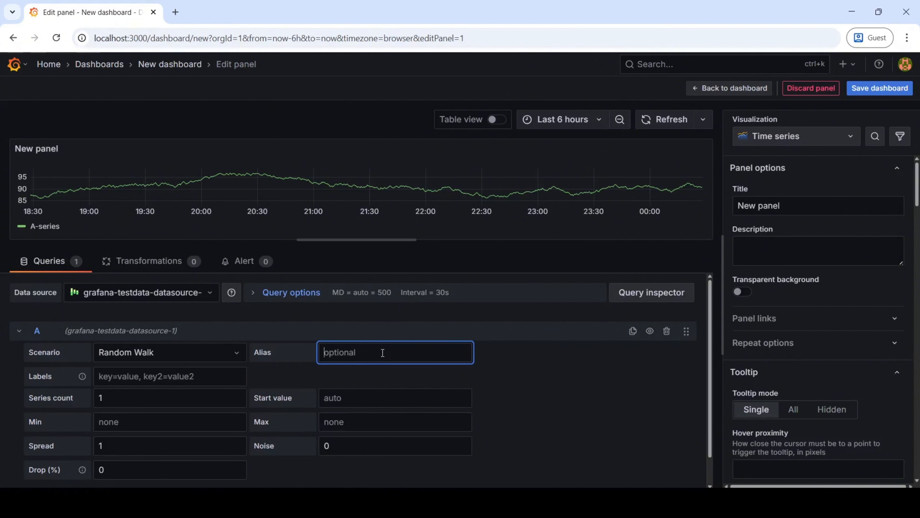
type("Alis")
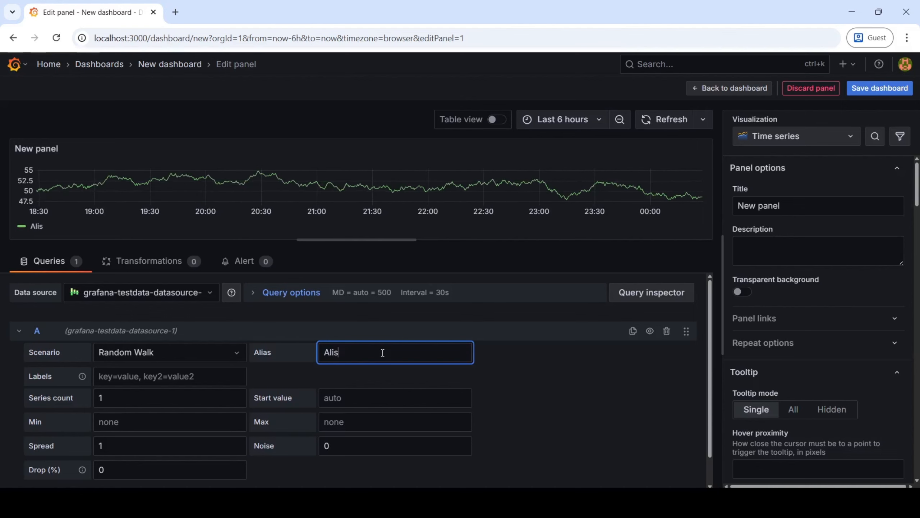
key("BackSpace")
type("as Test")
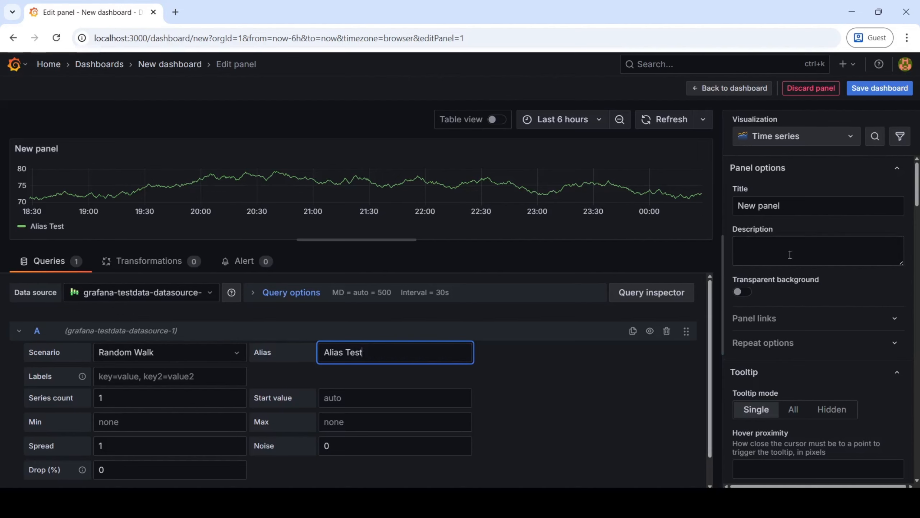
Change the panel title to "Random Walk Demo"
left_click(816, 201)
left_click_drag(815, 201, 717, 203)
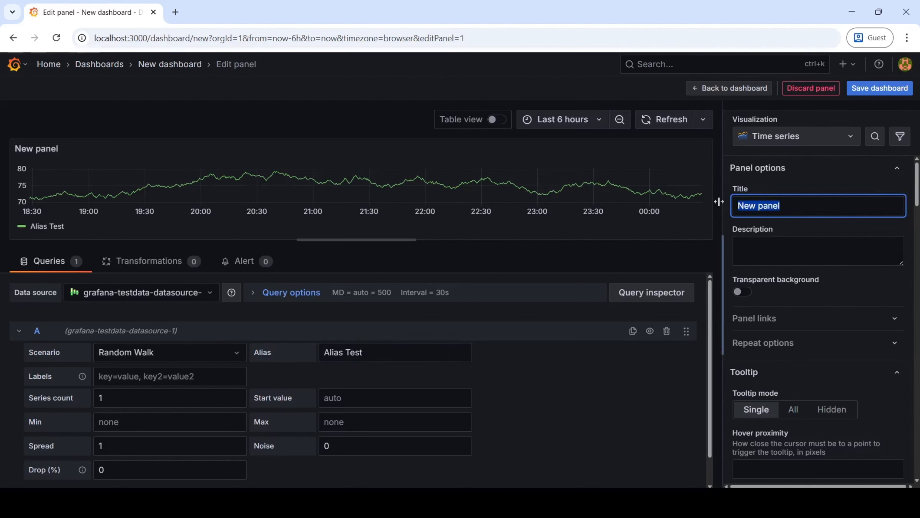
type("Random Wa")
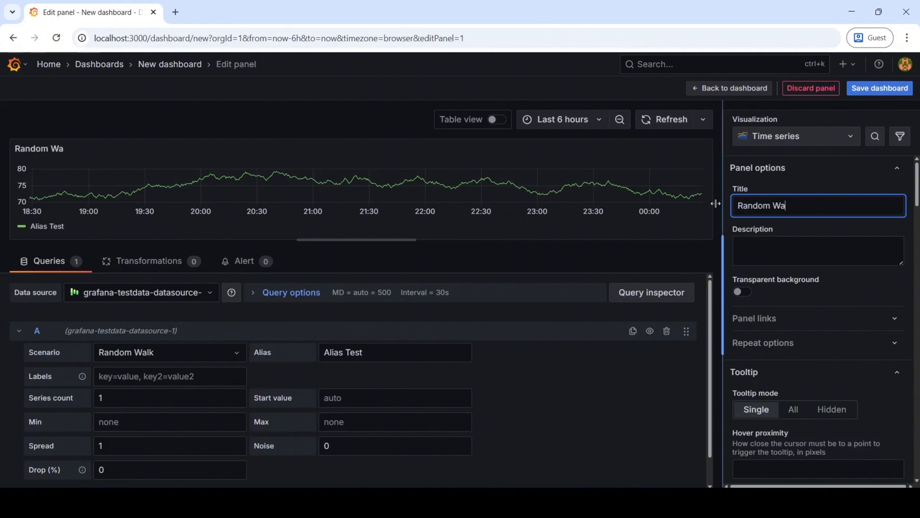
type("lk Demo")
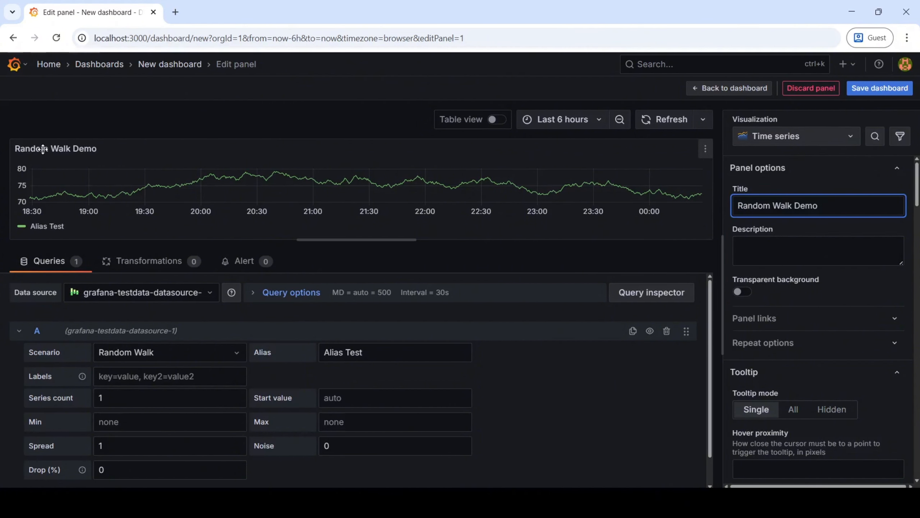
Save the dashboard in the Dashboards folder under the title "My First Dashboard" and dismiss the notification
left_click(870, 88)
left_click_drag(538, 153, 375, 156)
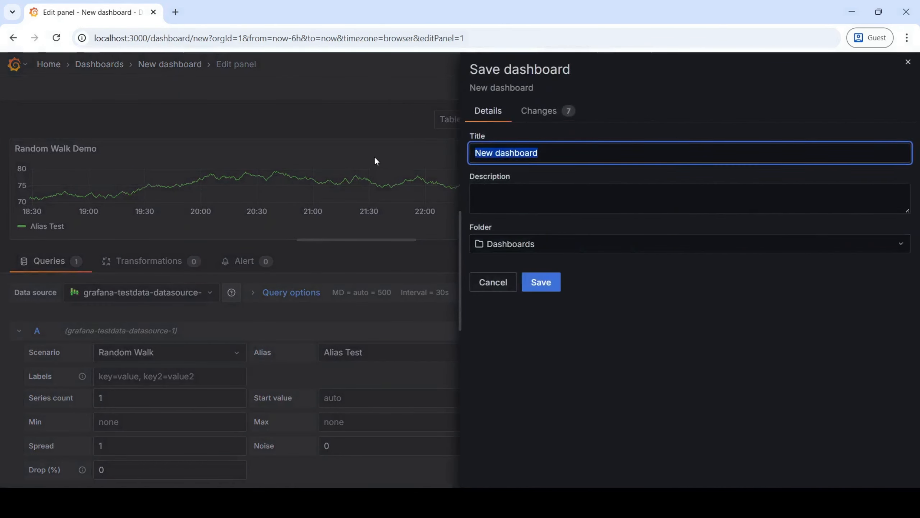
type("My First")
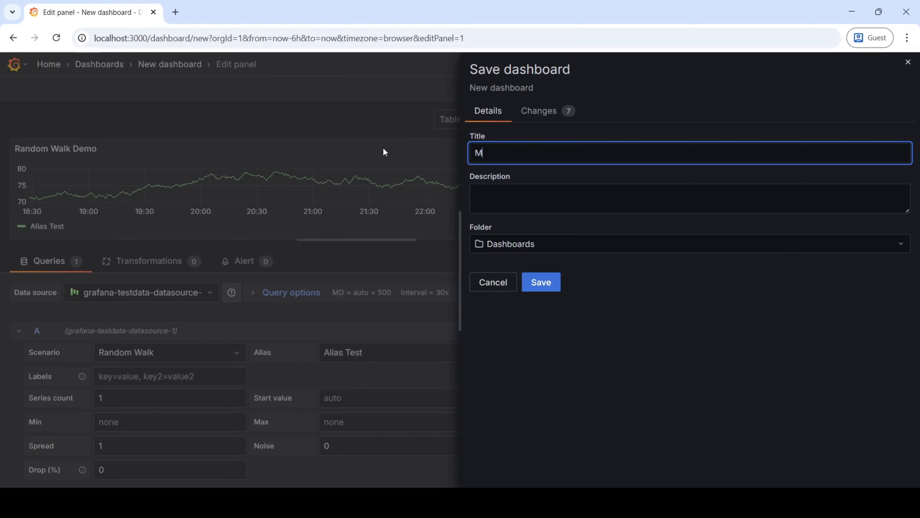
type(" Dashboard")
left_click(549, 286)
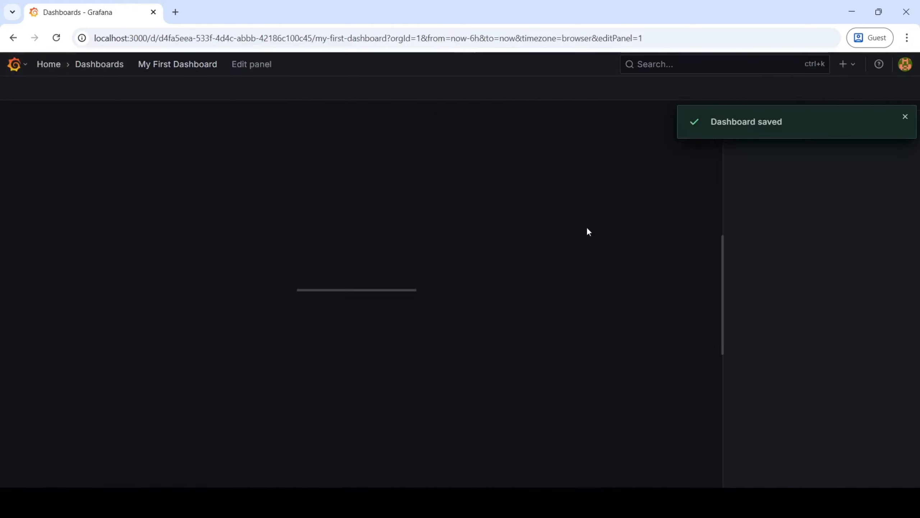
left_click(906, 117)
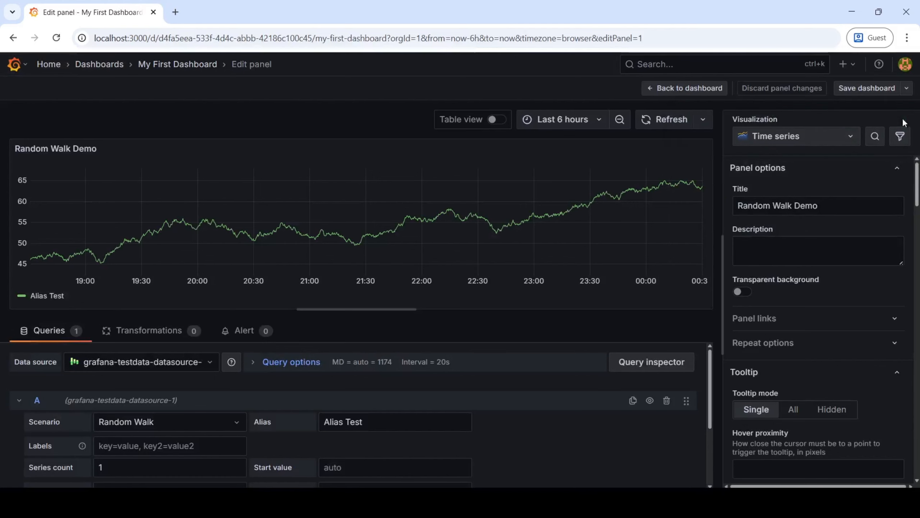
Return to the dashboard, enlarge the Random Walk Demo panel to about three quarters of the dashboard width, and move it toward the middle
left_click(669, 89)
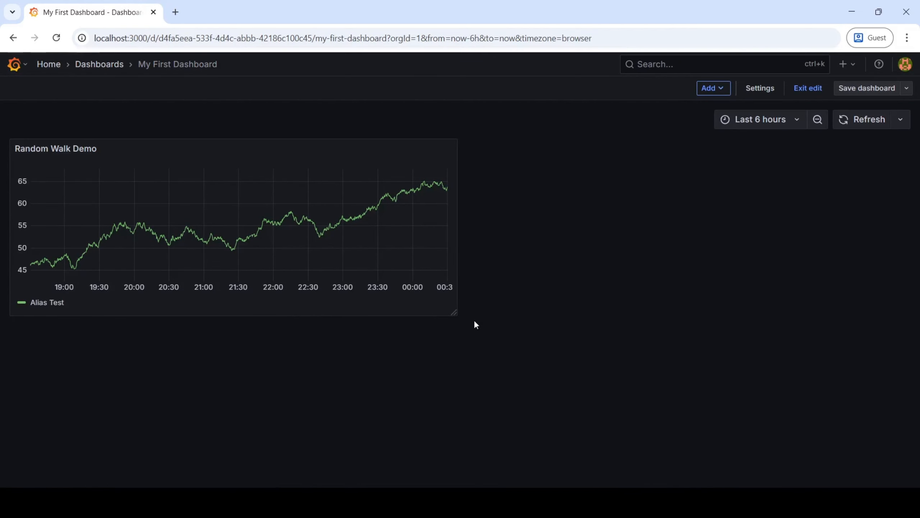
left_click_drag(453, 311, 682, 381)
left_click_drag(376, 148, 503, 162)
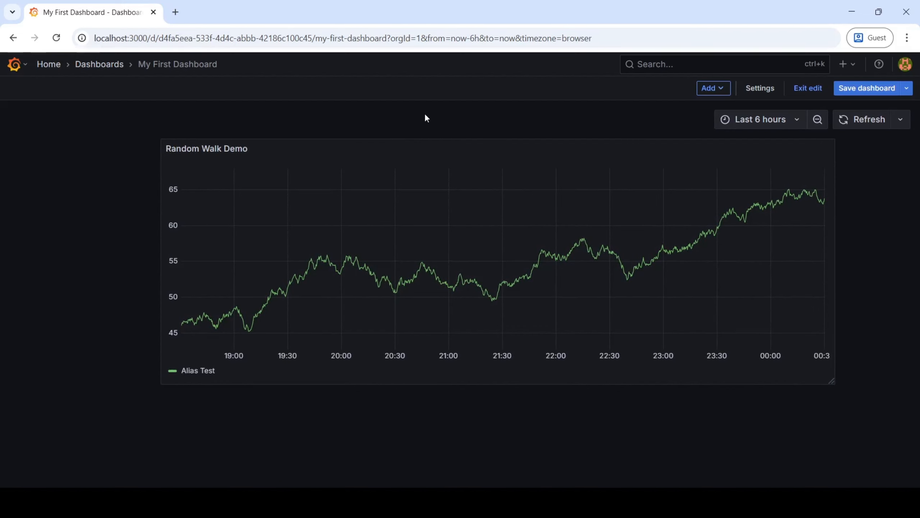
left_click_drag(480, 149, 487, 111)
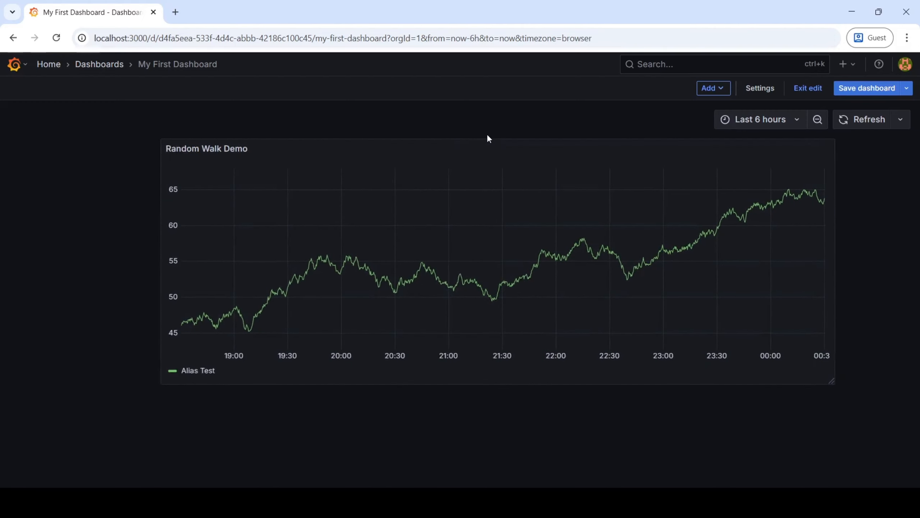